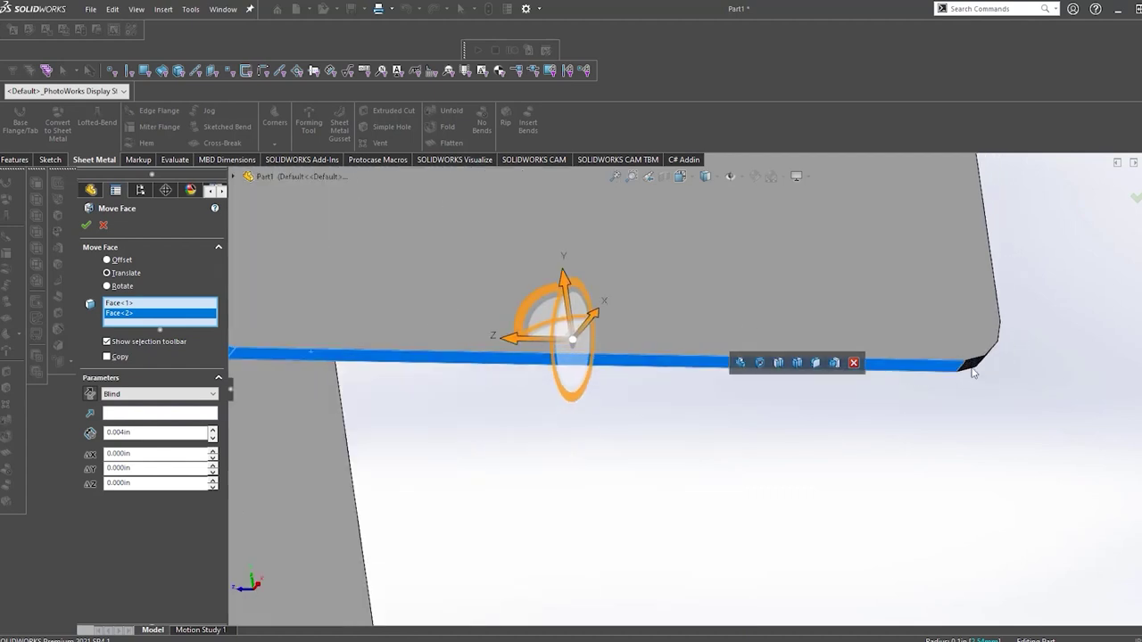
Add the remaining lower edge faces, rounded corner face and side face of the plates to the Move Face translation selection.
left_click(777, 375)
scroll(777, 444, "down", 3)
middle_click_drag(593, 553, 500, 482)
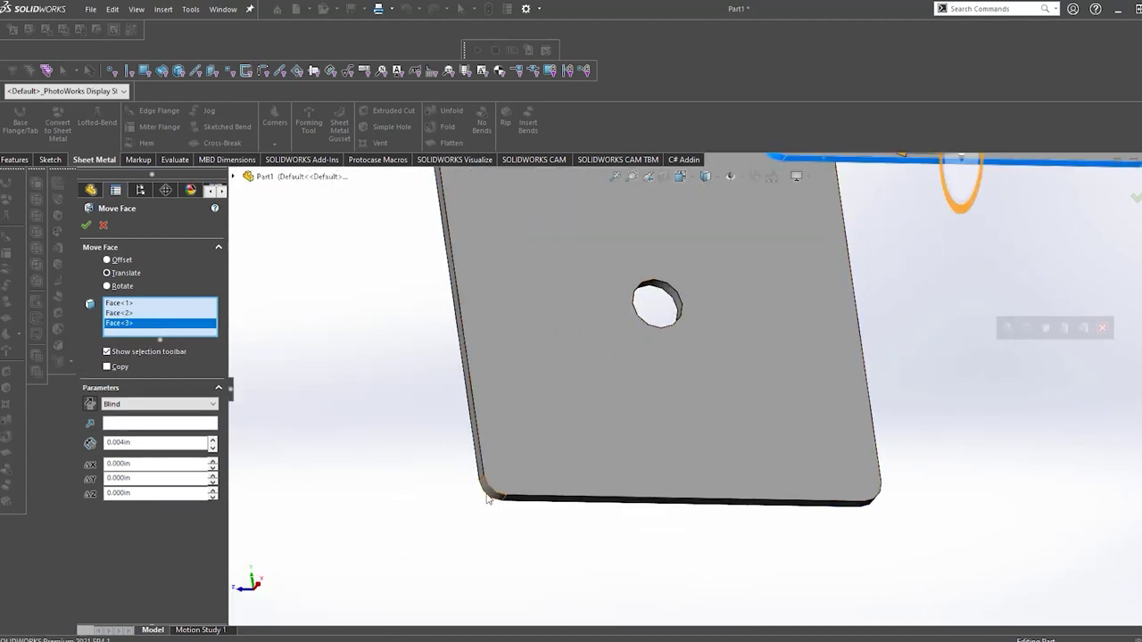
left_click(568, 505)
scroll(540, 497, "up", 3)
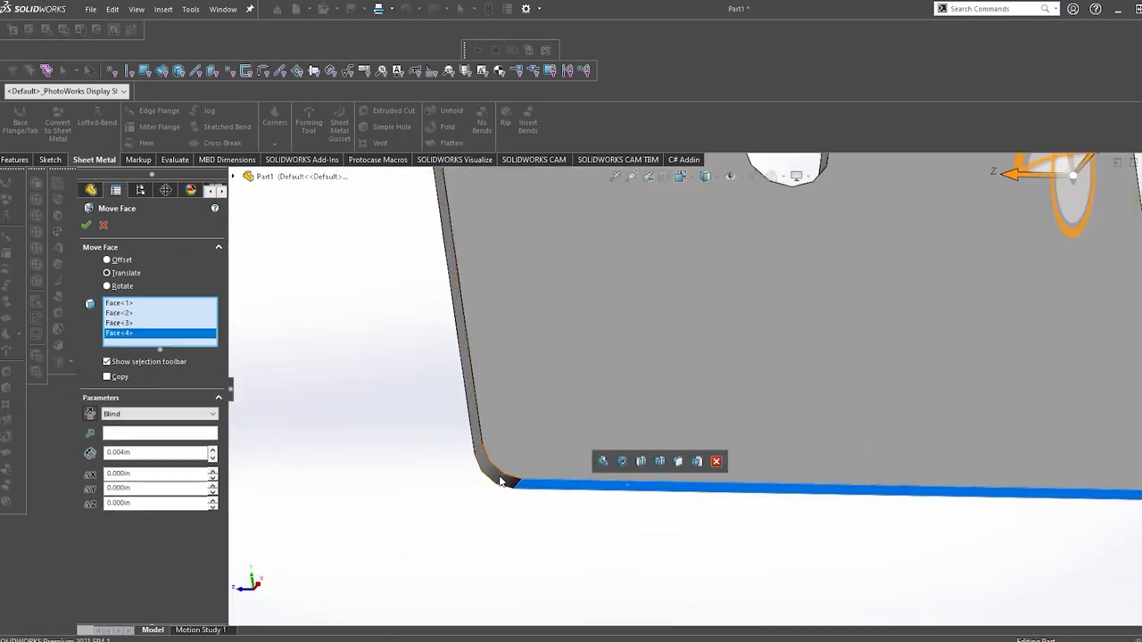
left_click(499, 477)
left_click(470, 301)
scroll(719, 392, "down", 3)
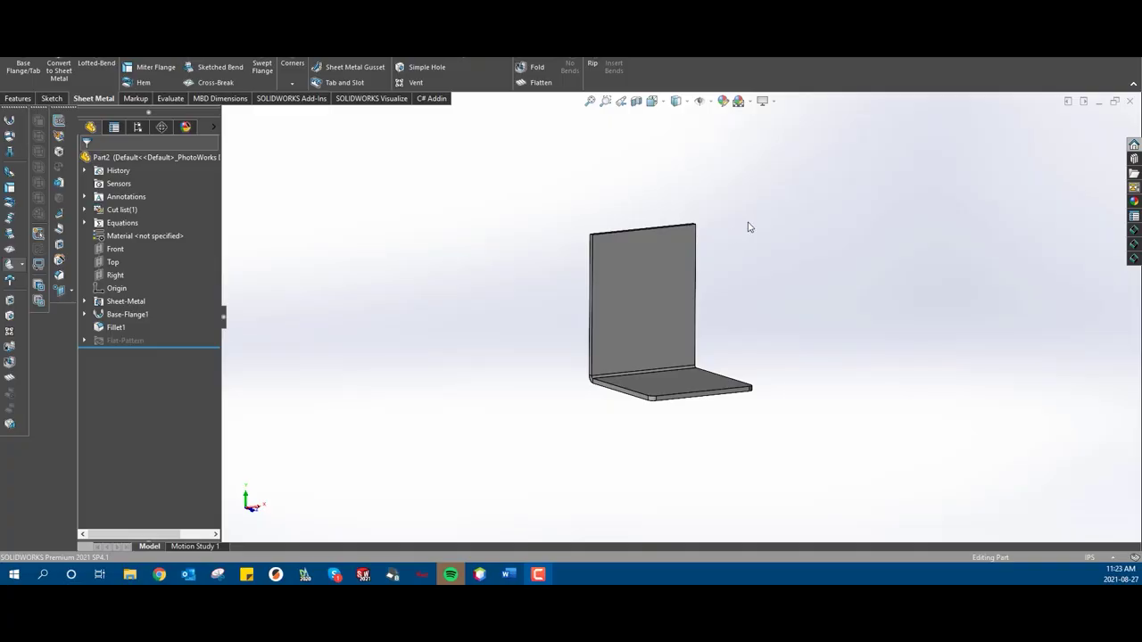
Add a 2 in edge flange at 90° along the upright plate's upper edge using the Material Inside position.
left_click(169, 58)
left_click(168, 58)
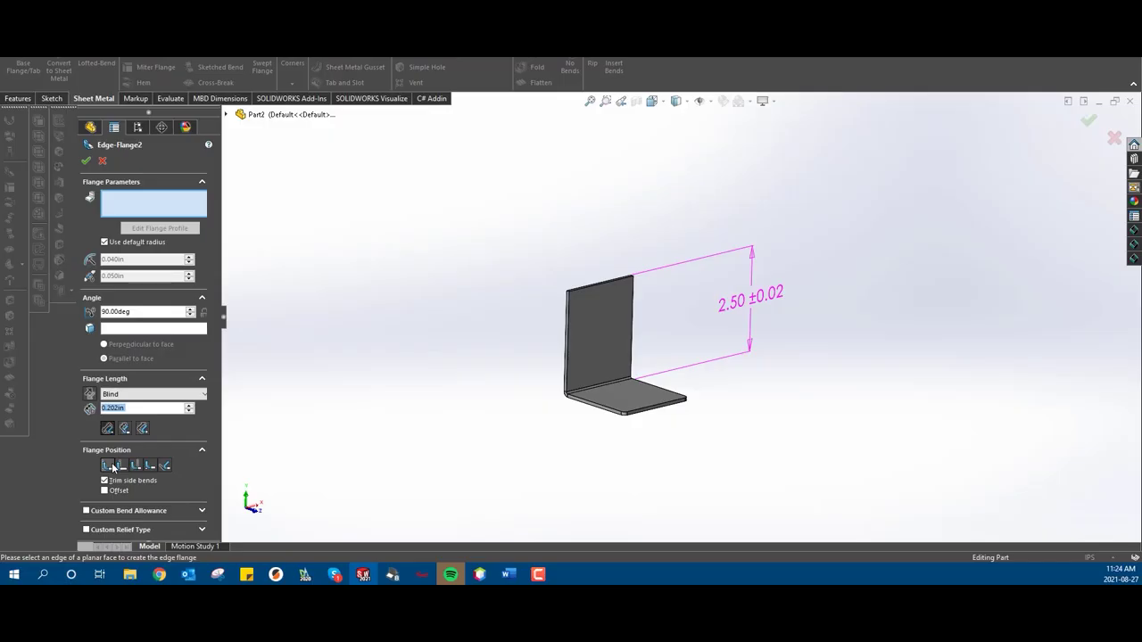
left_click(617, 284)
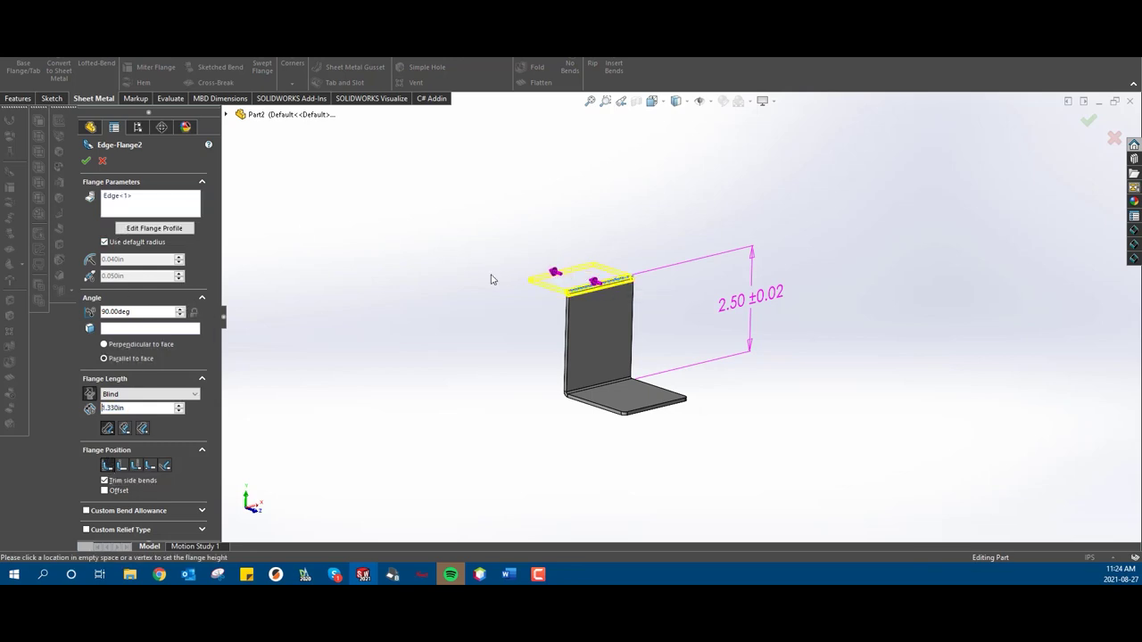
type("2")
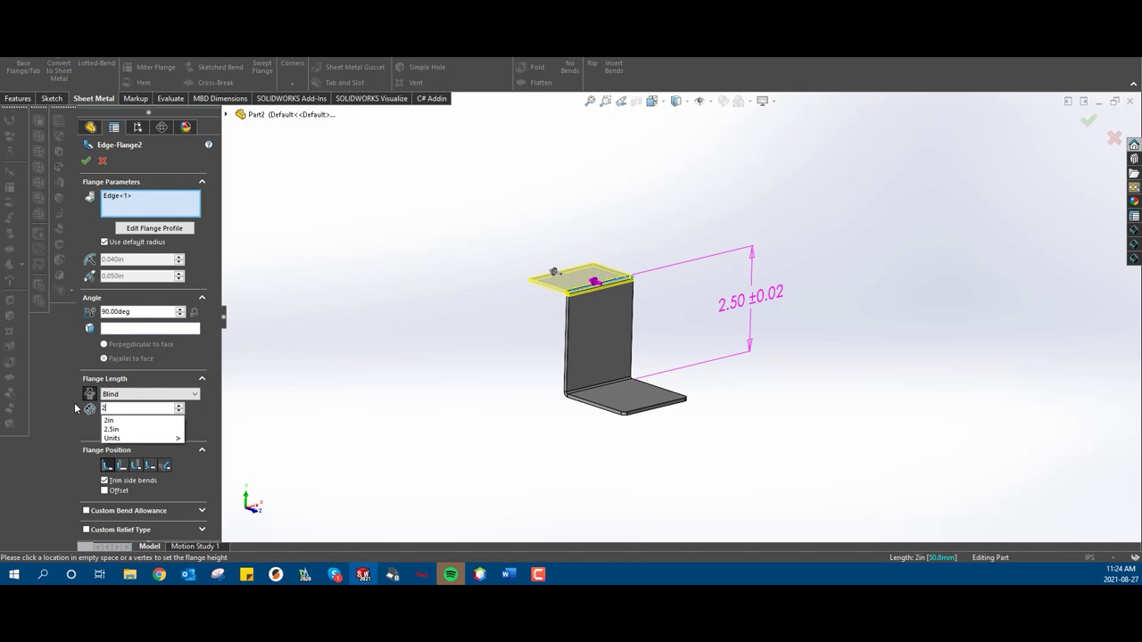
key("Return")
scroll(586, 301, "down", 5)
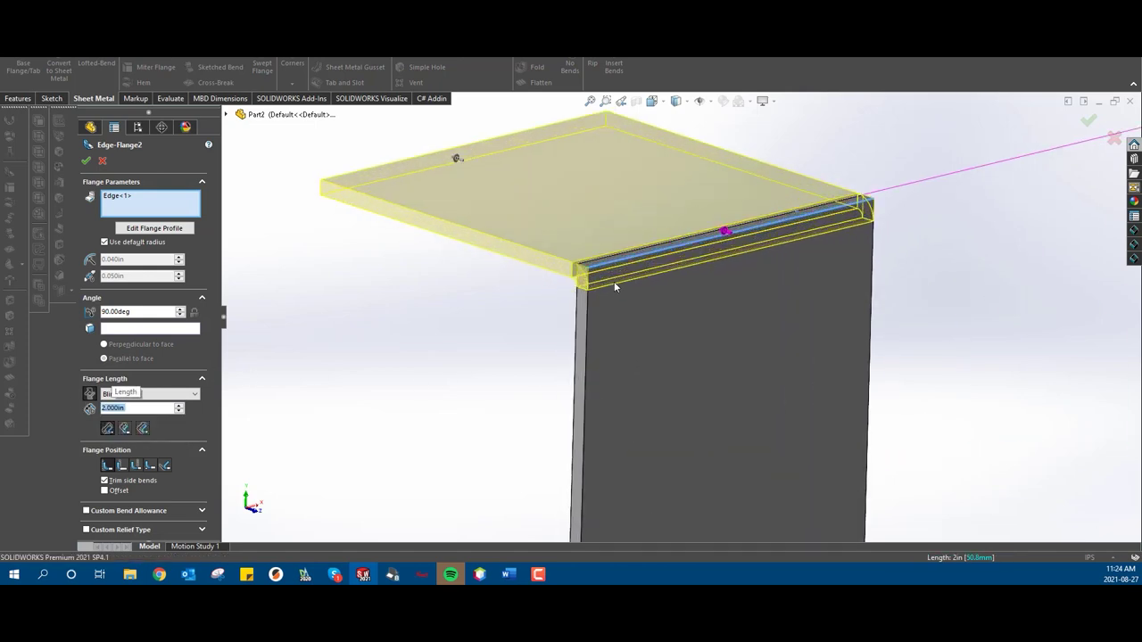
middle_click_drag(614, 281, 709, 248)
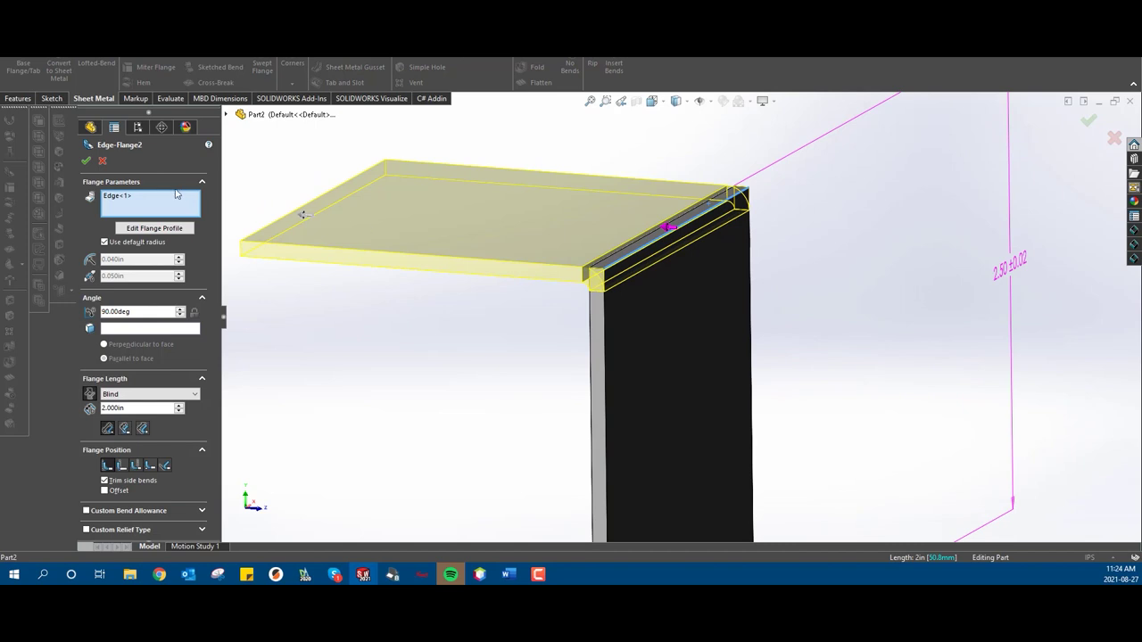
left_click(85, 161)
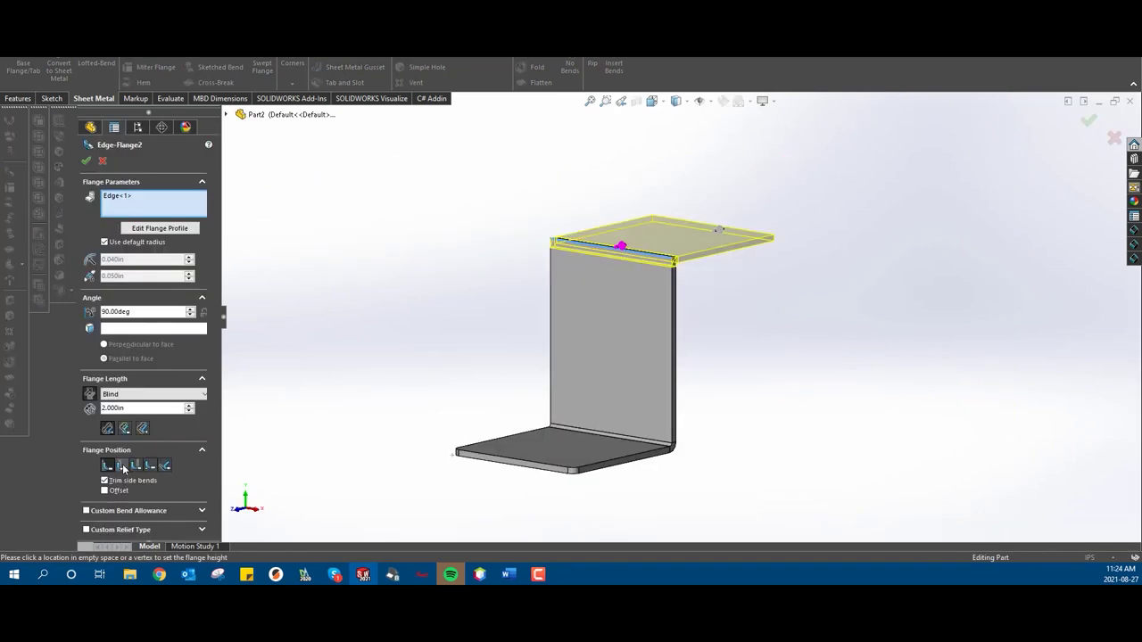
Set the upper edge flange's position to Material Outside and inspect the bend at the corner.
left_click(122, 466)
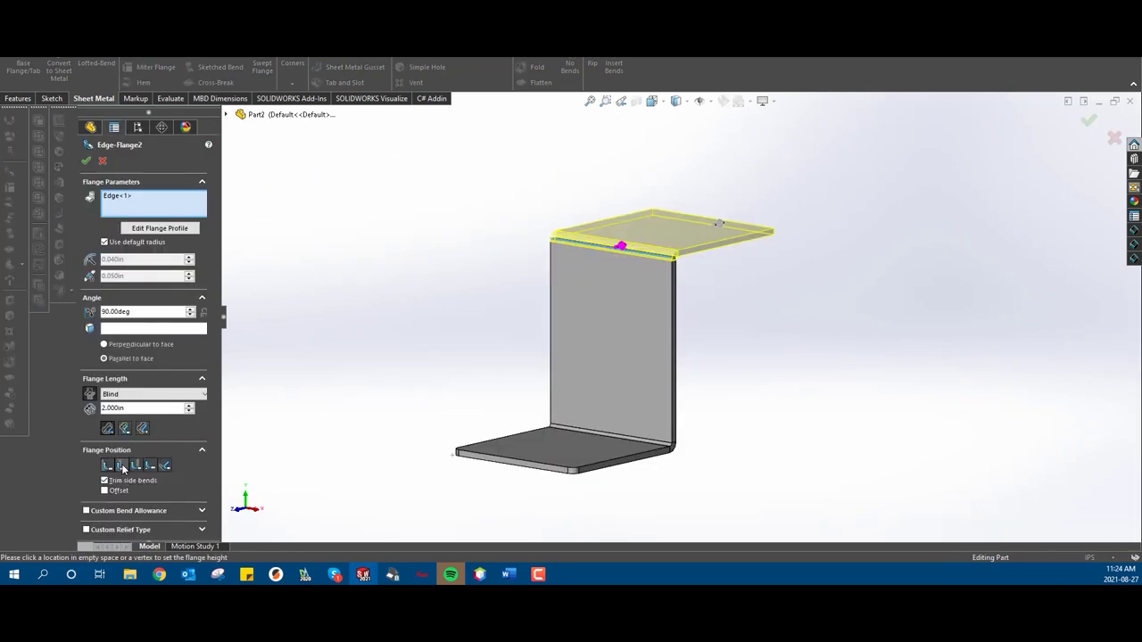
scroll(681, 255, "up", 5)
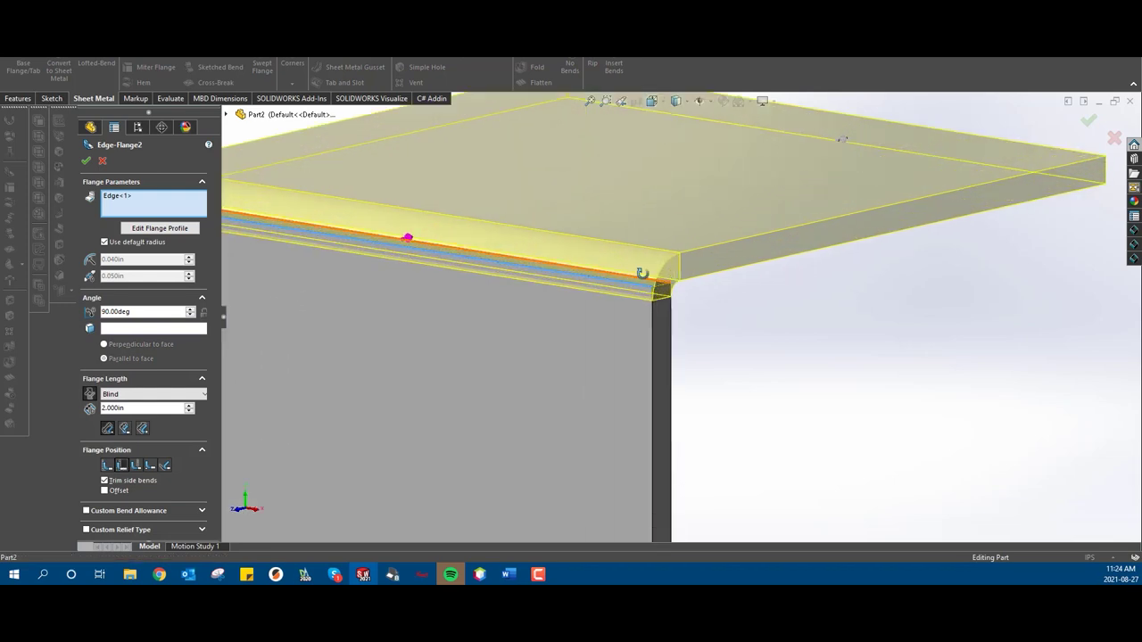
middle_click_drag(682, 255, 575, 280)
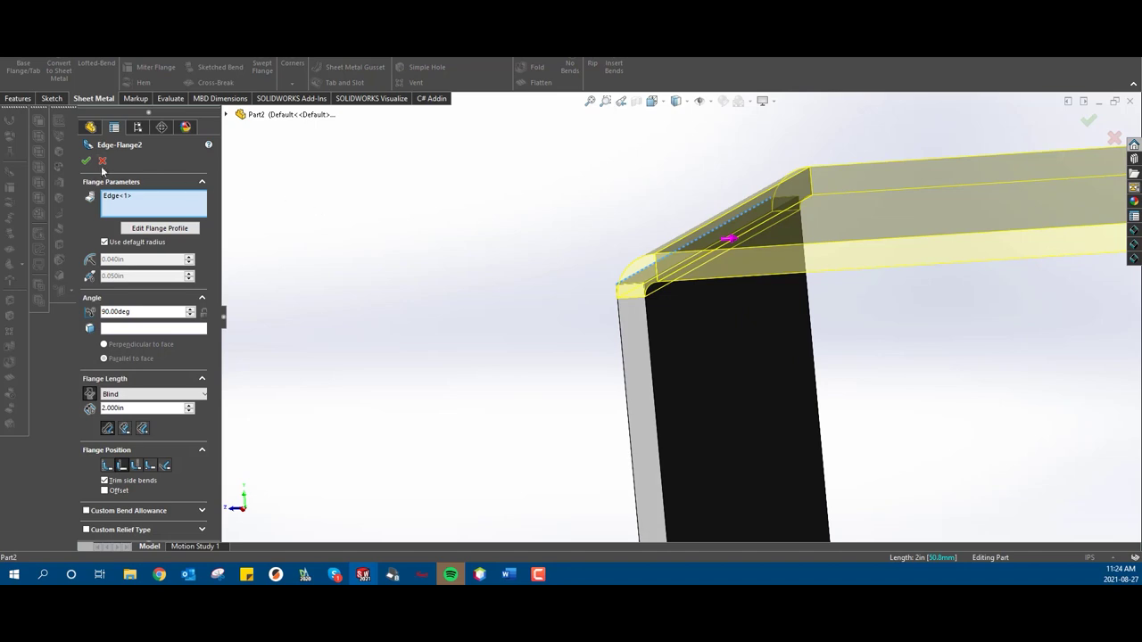
scroll(800, 339, "down", 3)
middle_click_drag(809, 354, 922, 395)
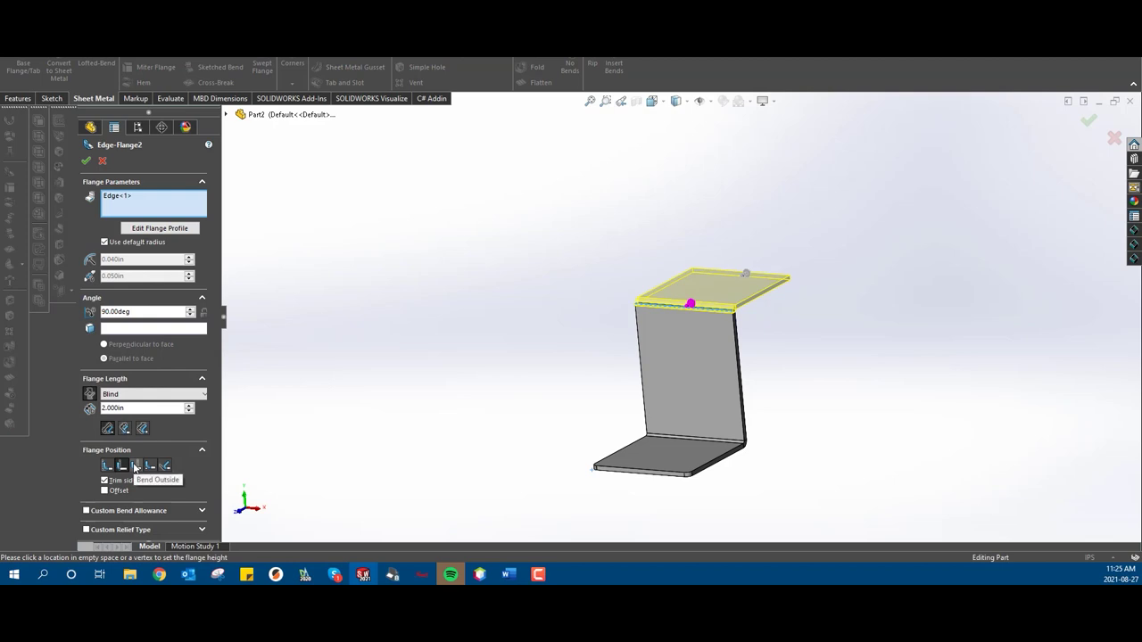
Change the upper edge flange's position to Bend Outside and finish the flange.
left_click(135, 465)
scroll(739, 316, "down", 6)
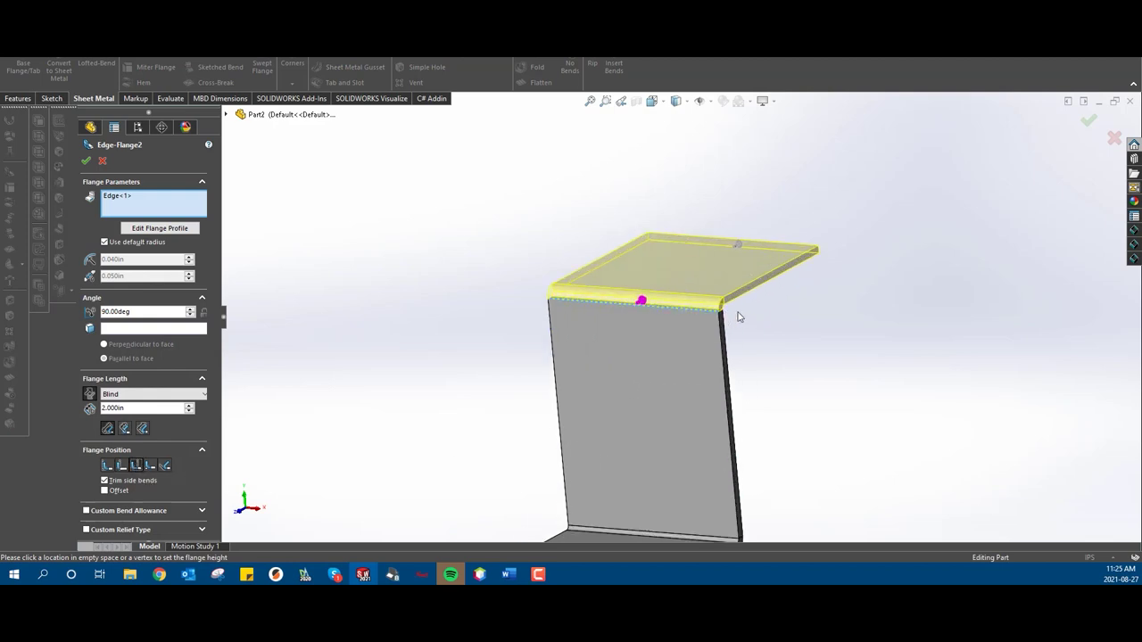
middle_click_drag(653, 309, 864, 161)
scroll(994, 158, "up", 2)
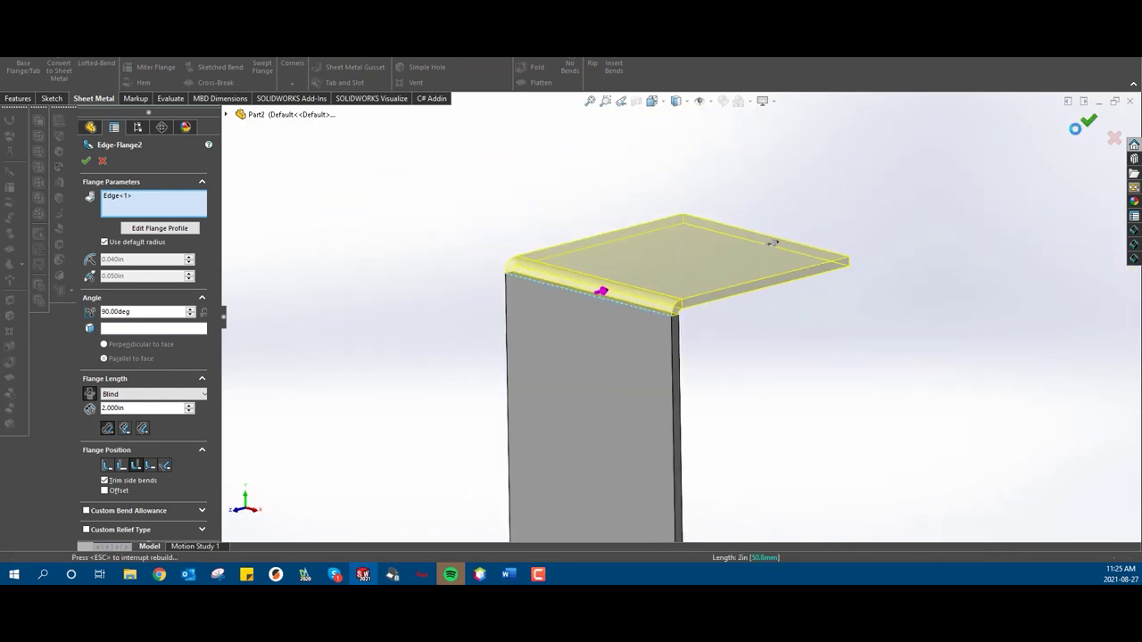
left_click(1091, 120)
scroll(828, 360, "up", 2)
scroll(774, 363, "down", 1)
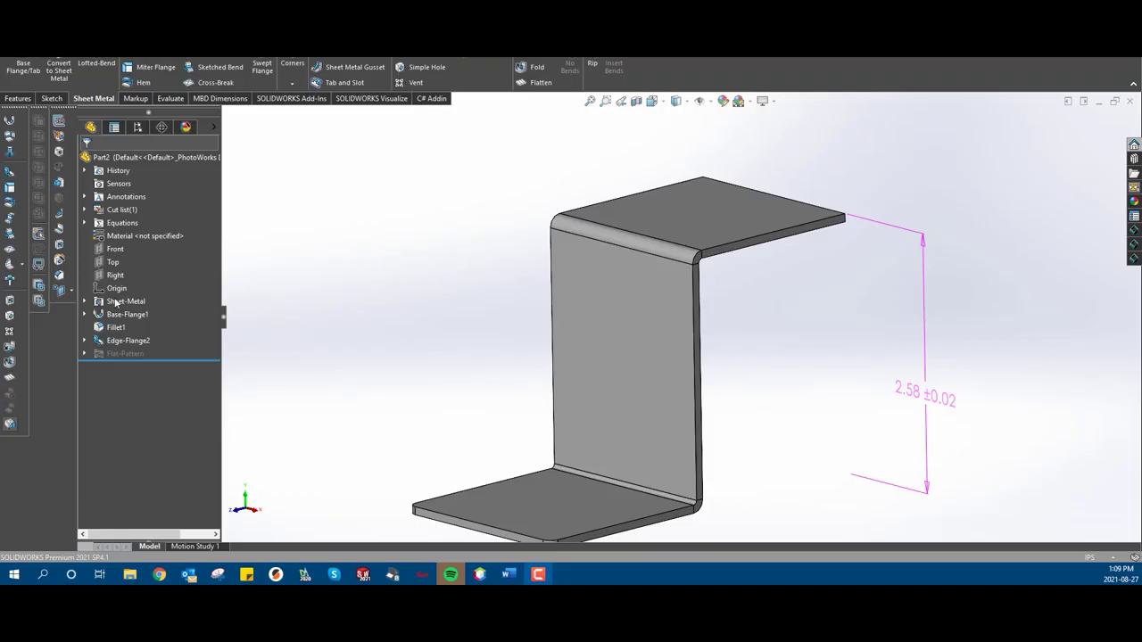
Edit the existing upper edge flange and apply the Bend Outside position to it.
right_click(116, 304)
left_click(143, 302)
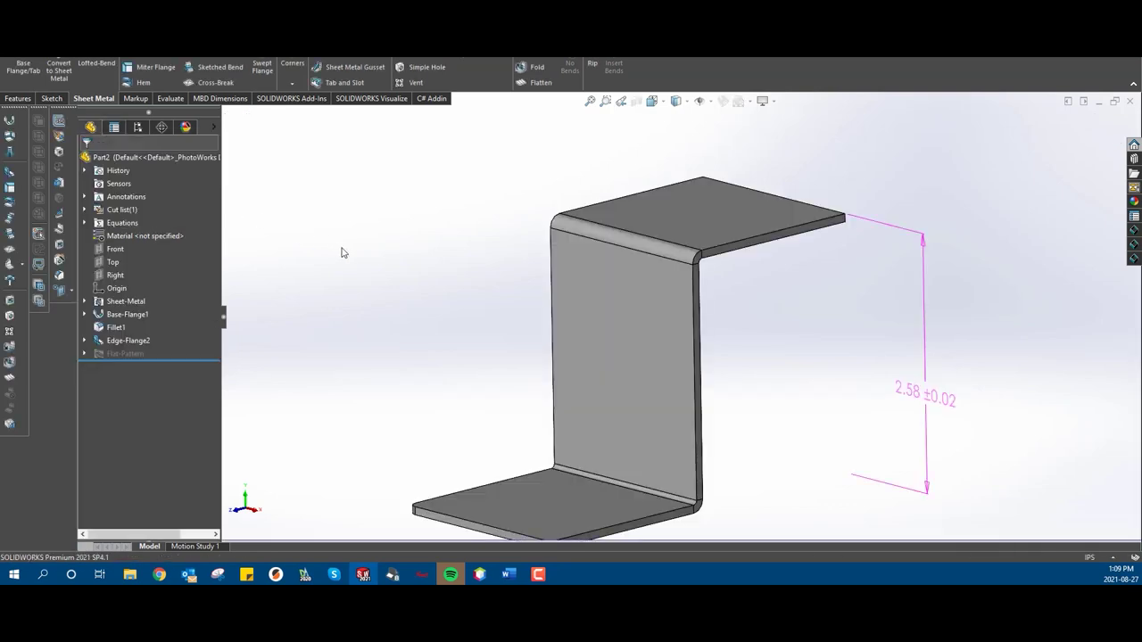
right_click(123, 341)
left_click(134, 301)
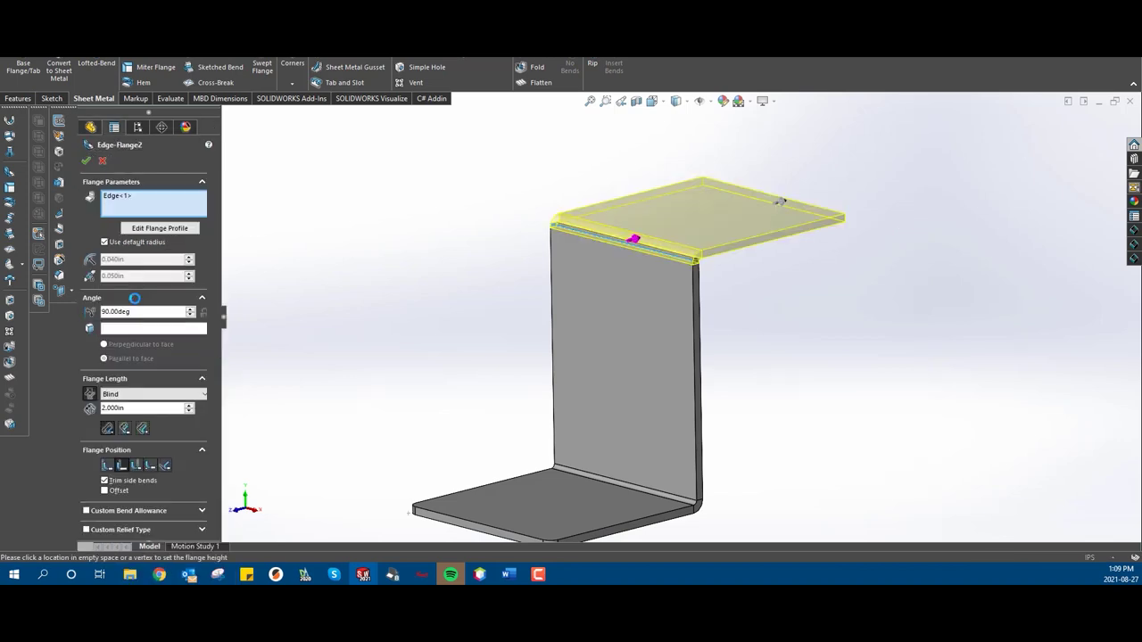
left_click(137, 466)
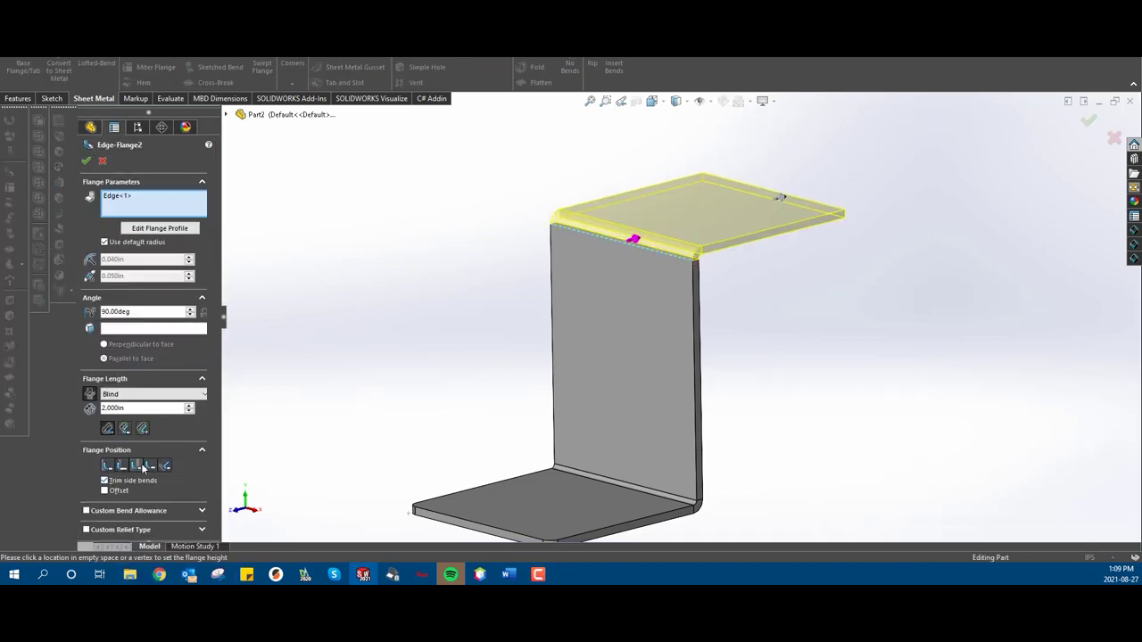
scroll(688, 258, "down", 5)
middle_click_drag(681, 260, 520, 280)
left_click(86, 161)
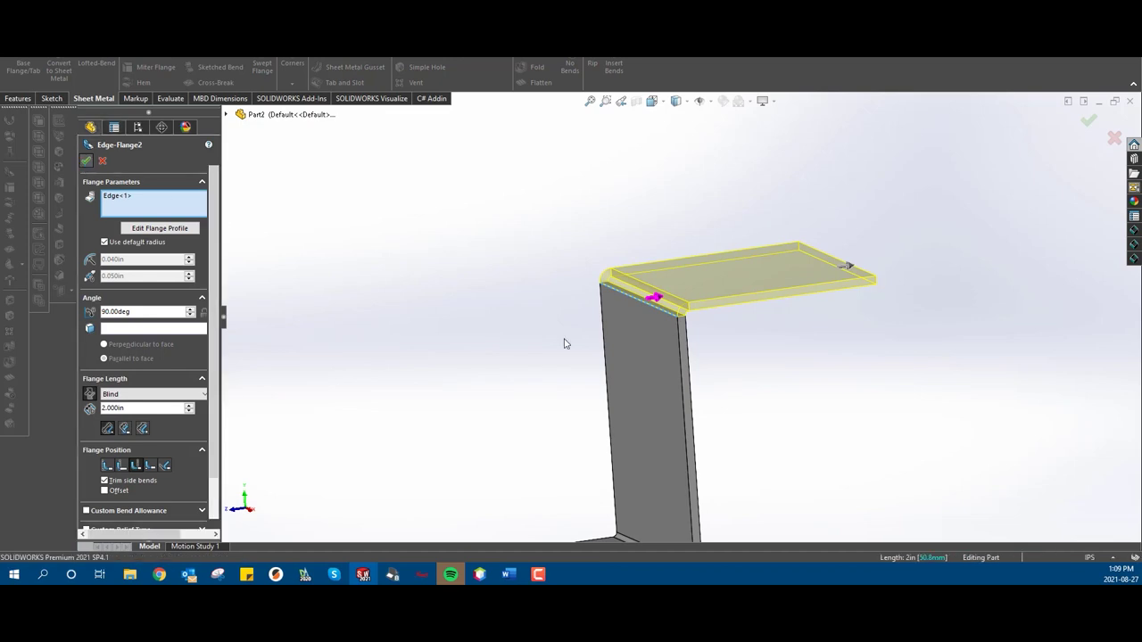
middle_click_drag(566, 339, 811, 408)
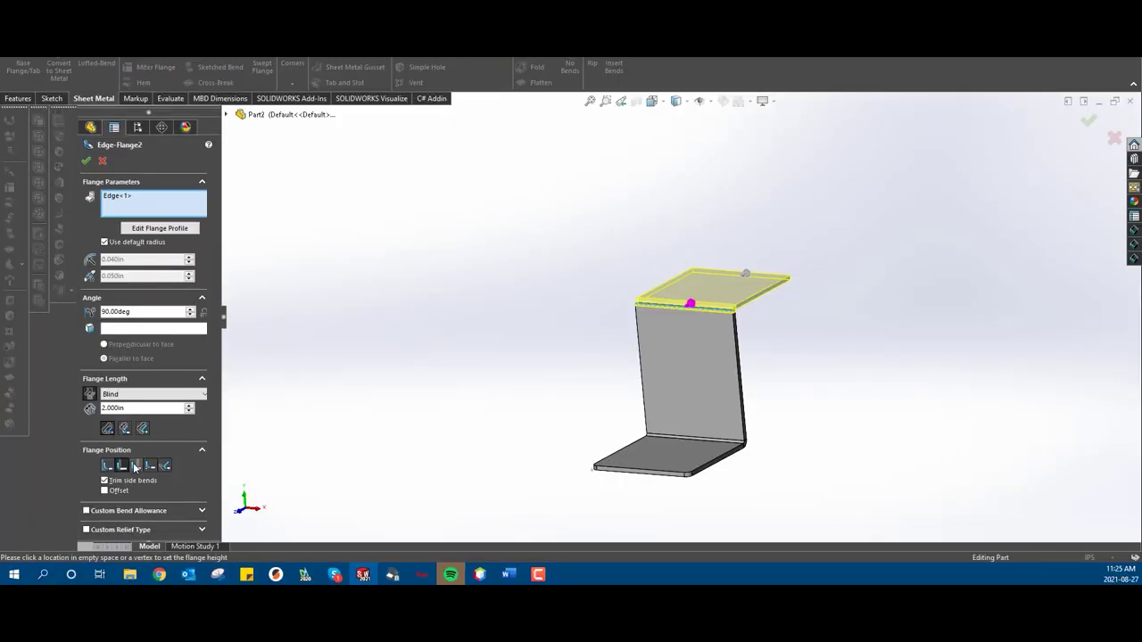
Switch the 2 in flange from Material Outside to Bend Outside and examine where the bend starts.
left_click(135, 467)
scroll(739, 313, "down", 5)
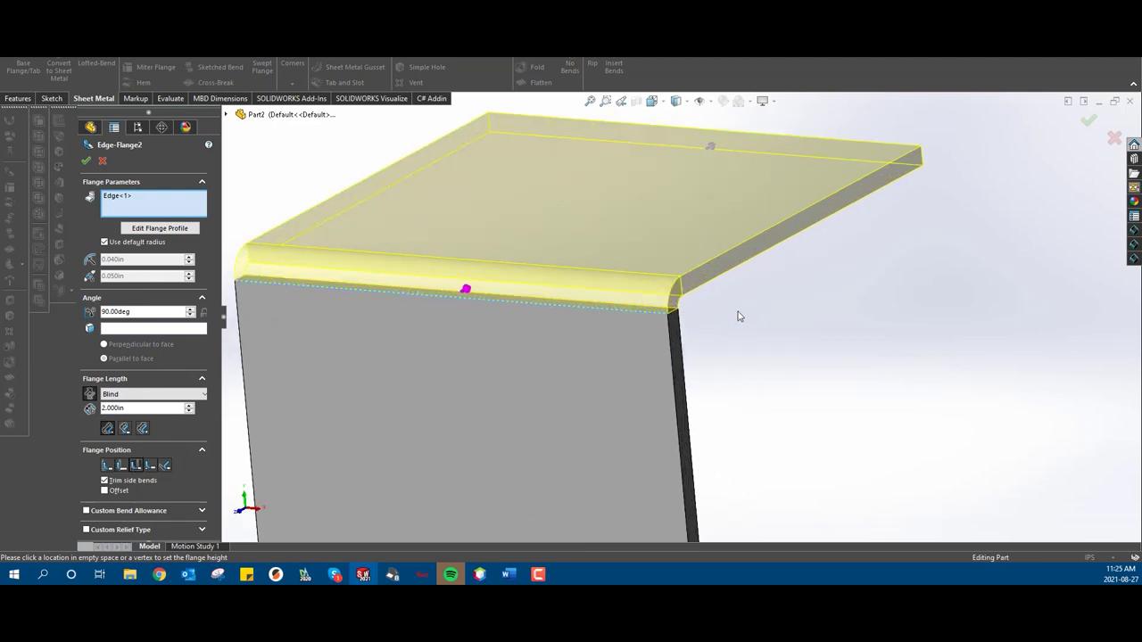
middle_click_drag(739, 313, 999, 136)
scroll(997, 152, "down", 3)
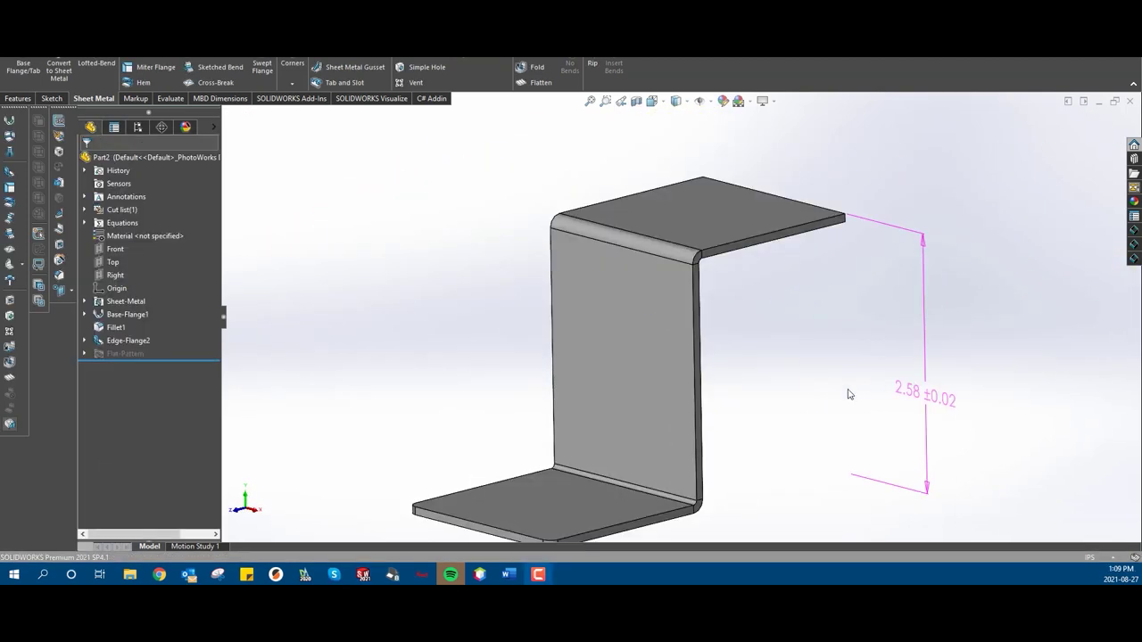
Open the Sheet-Metal feature's bend parameters for editing.
right_click(116, 302)
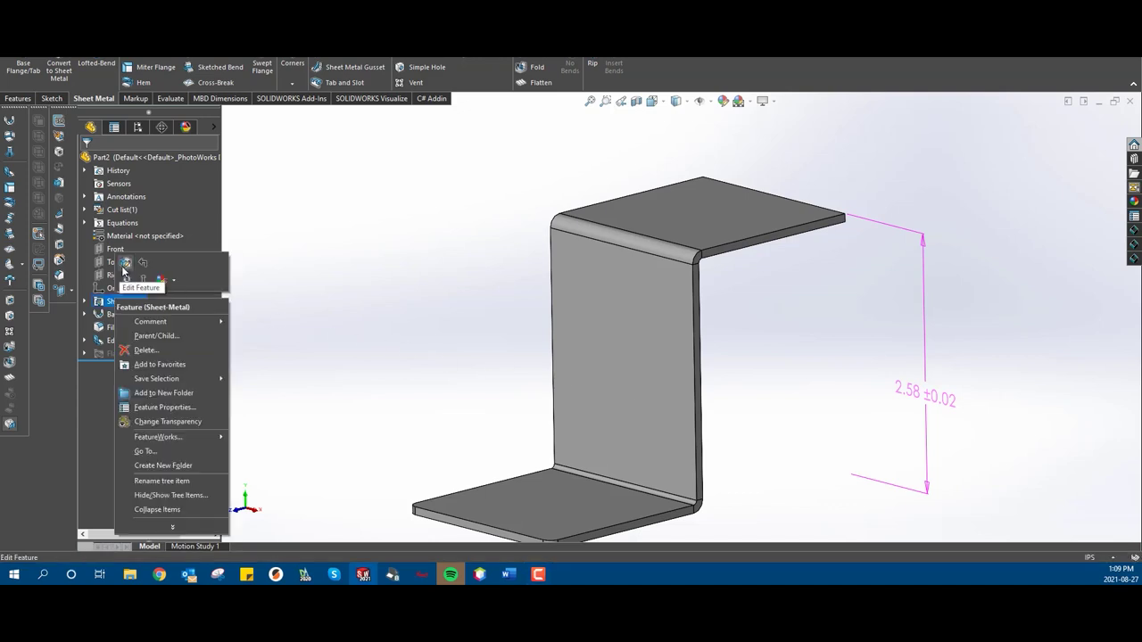
left_click(125, 263)
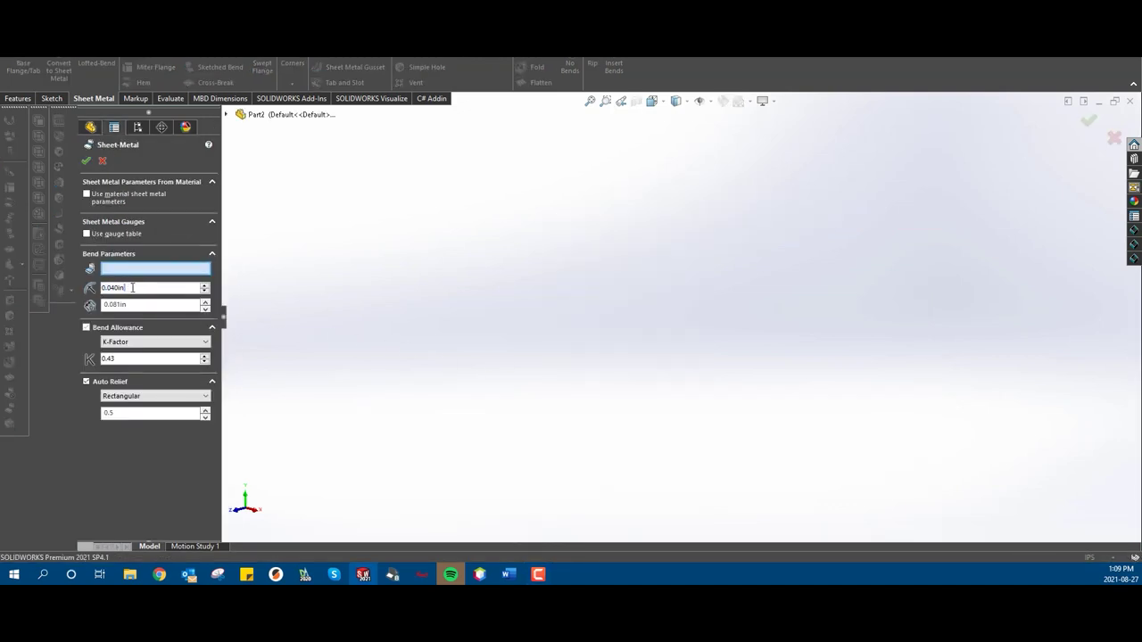